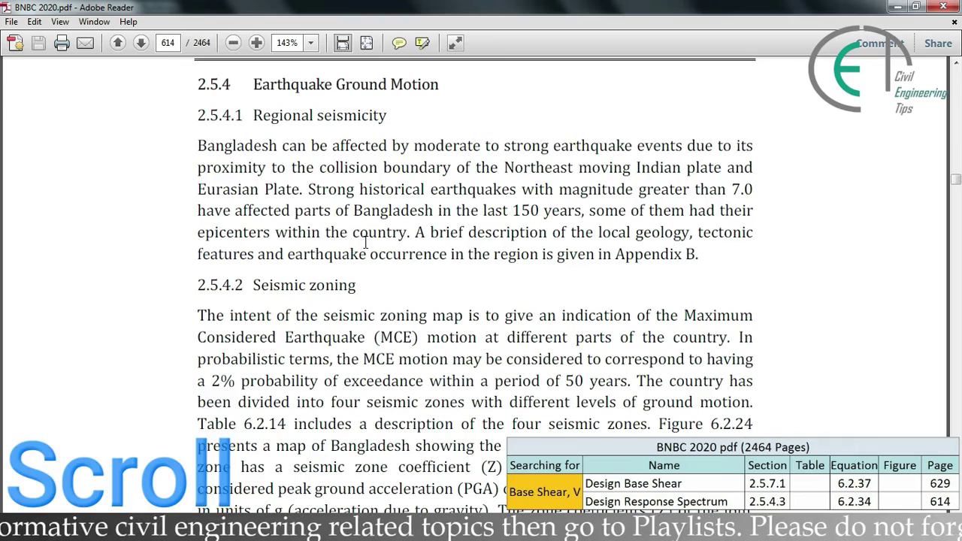
Step: Read through BNBC 2020 from seismic zoning to section 2.5.4.3, Design response spectrum
scroll(368, 252, down, 15)
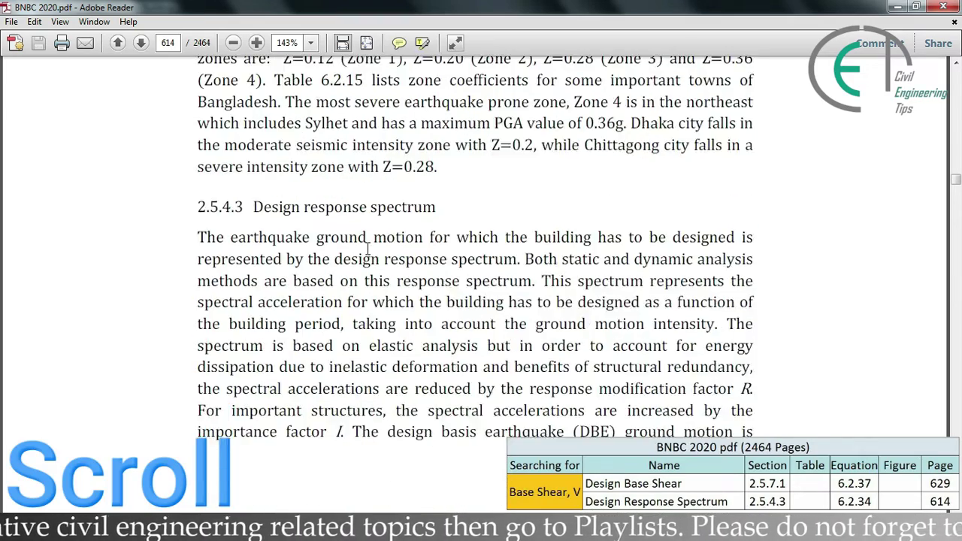
scroll(369, 254, down, 7)
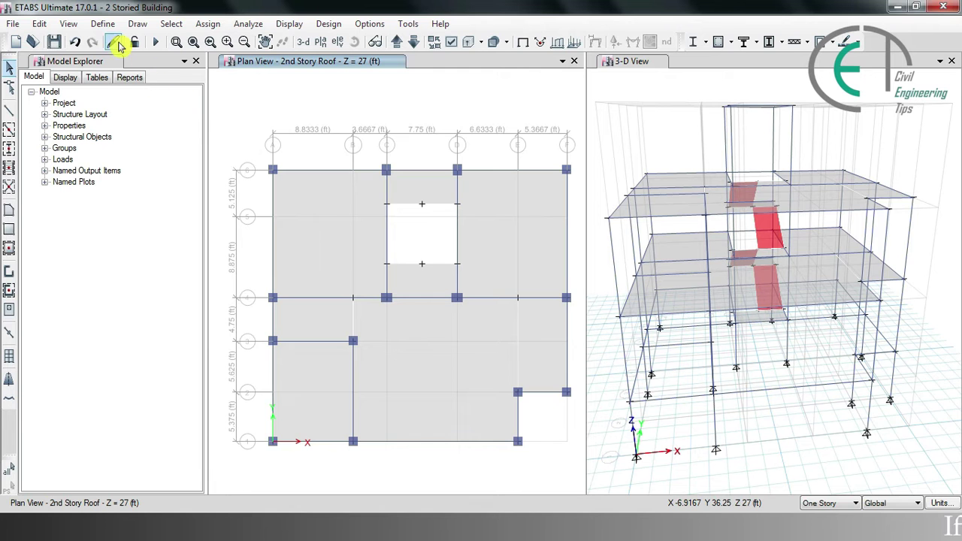
Step: In ETABS, add a load pattern named Ex with type Seismic and auto lateral load UBC 94
click(104, 24)
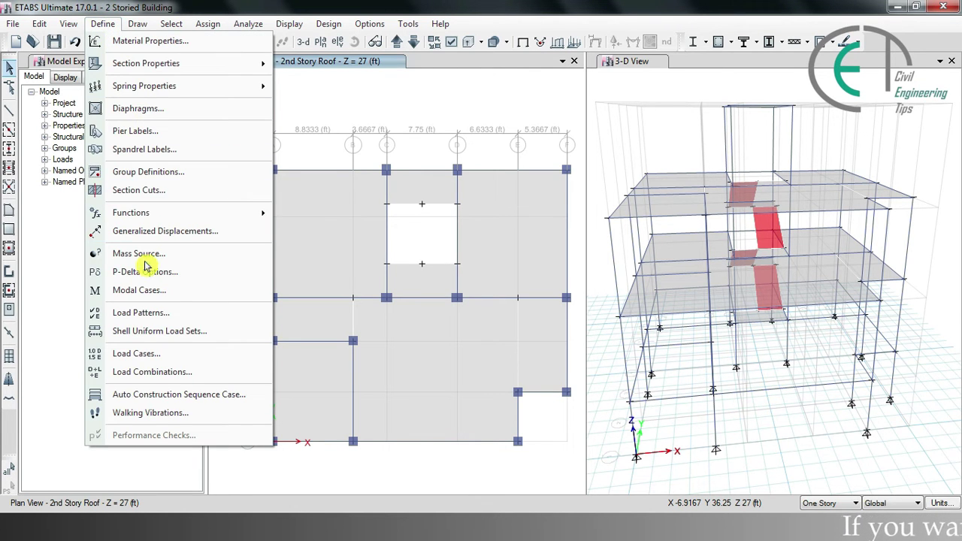
click(151, 314)
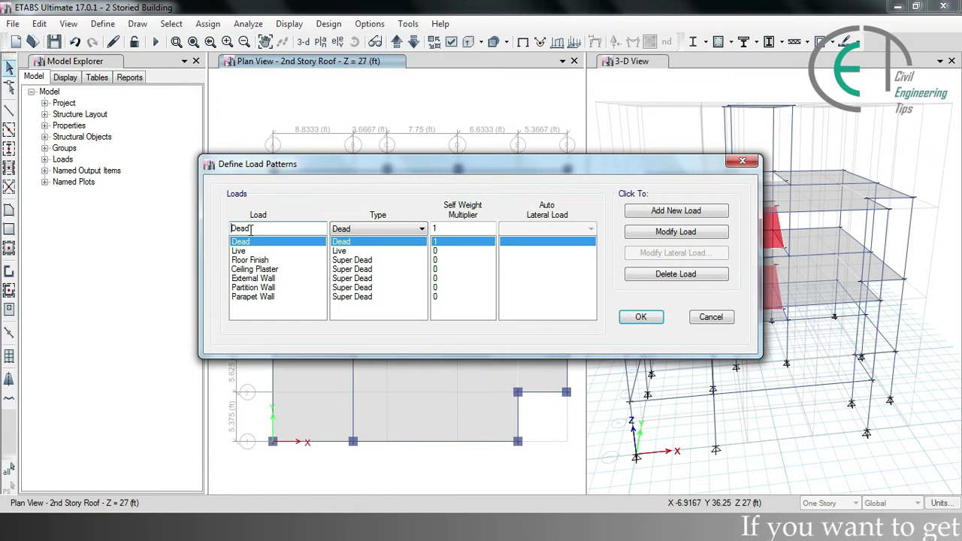
double_click(226, 230)
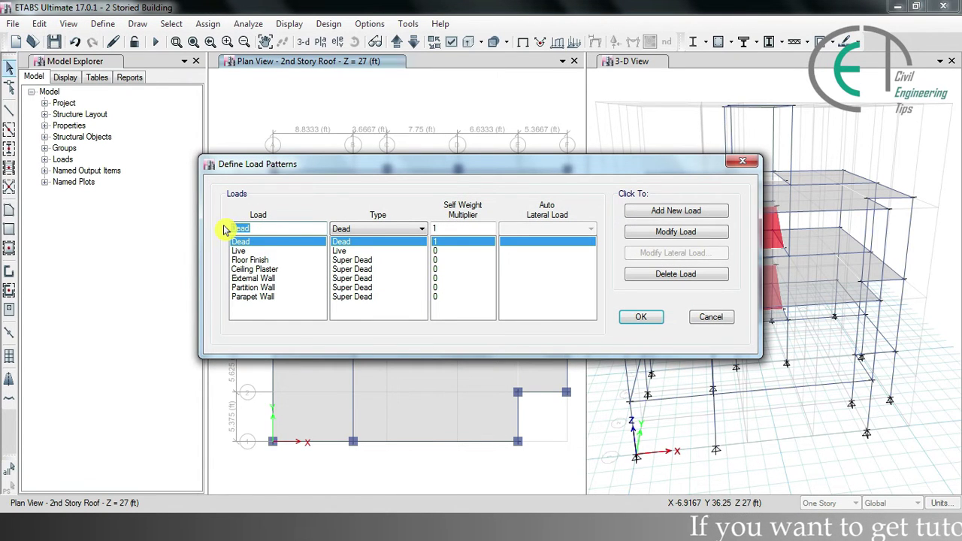
text(Ex)
click(353, 229)
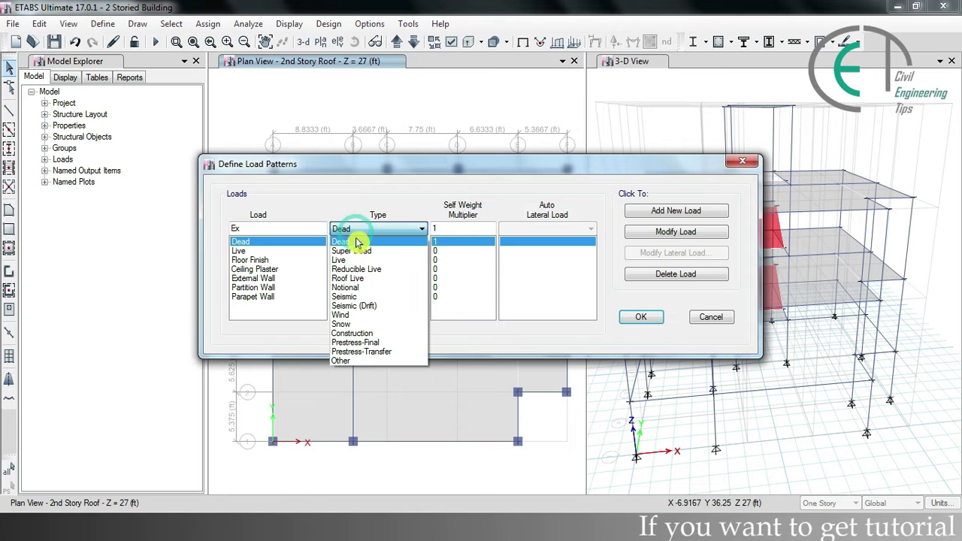
click(353, 296)
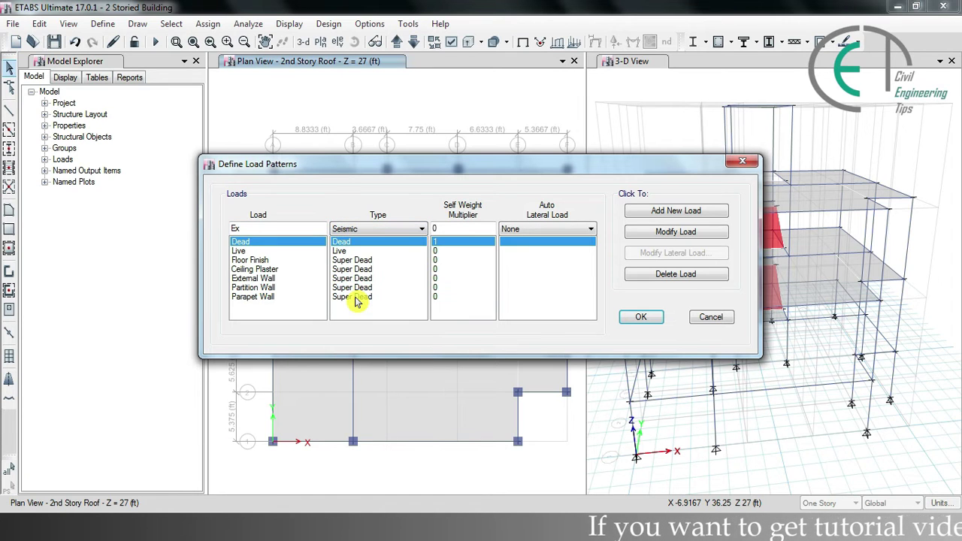
click(554, 229)
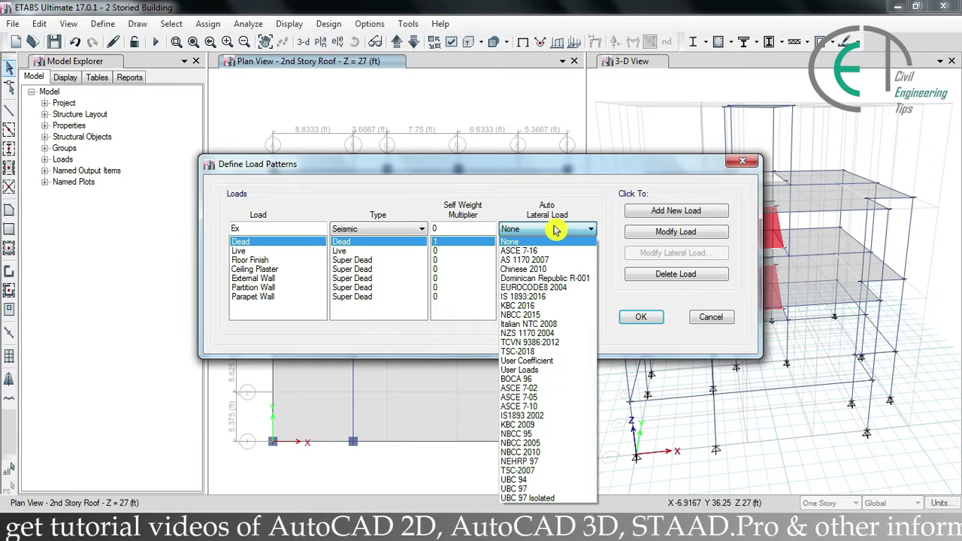
click(521, 480)
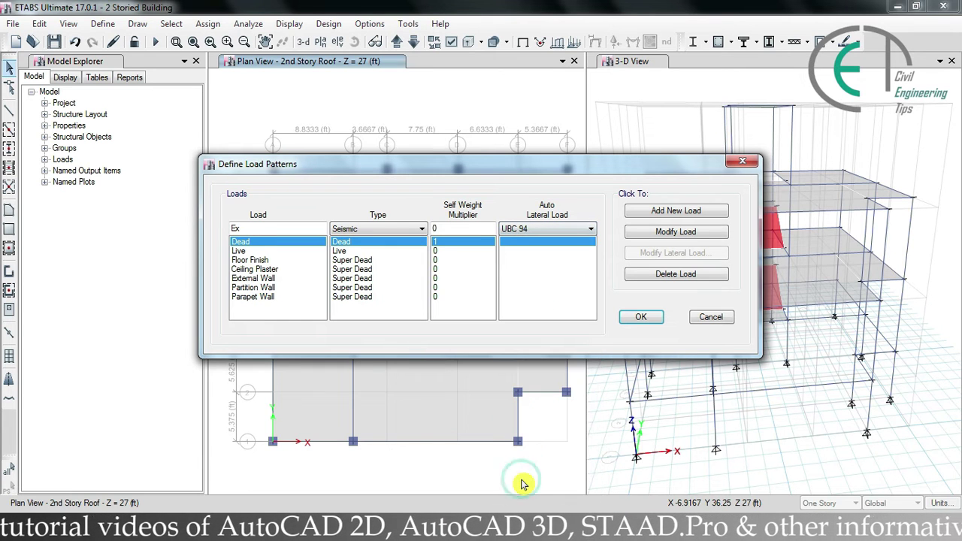
click(659, 214)
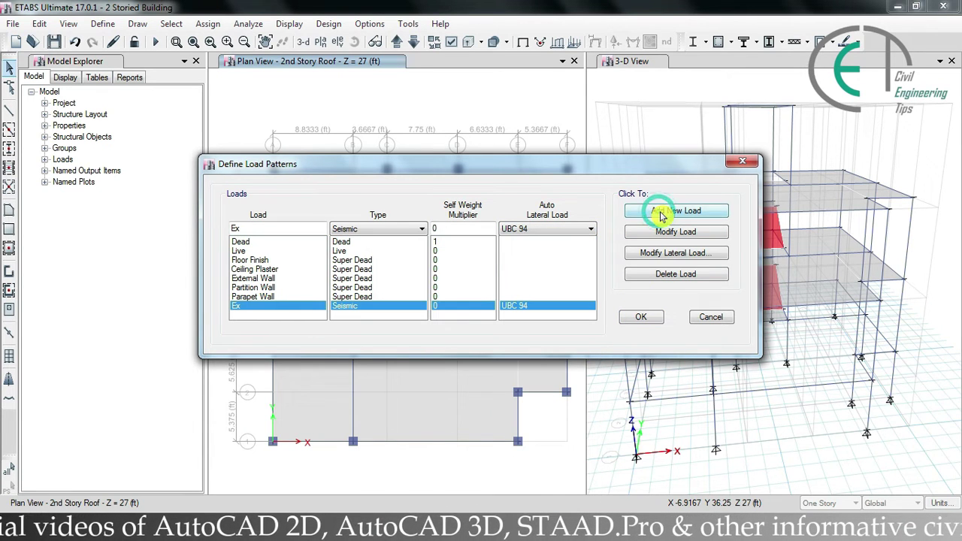
Step: Add a second Seismic load pattern named Ey, also using the UBC 94 auto lateral load
click(294, 230)
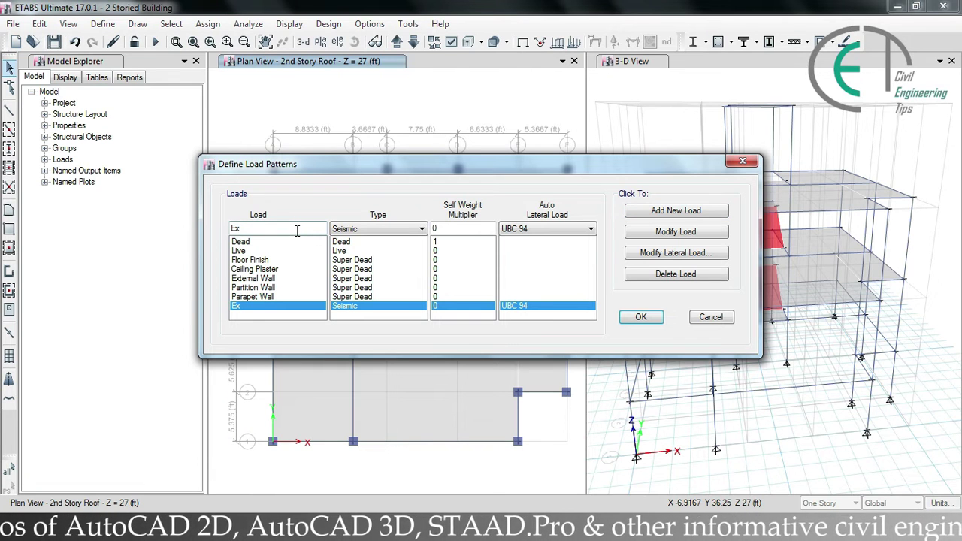
key(BackSpace)
text(y)
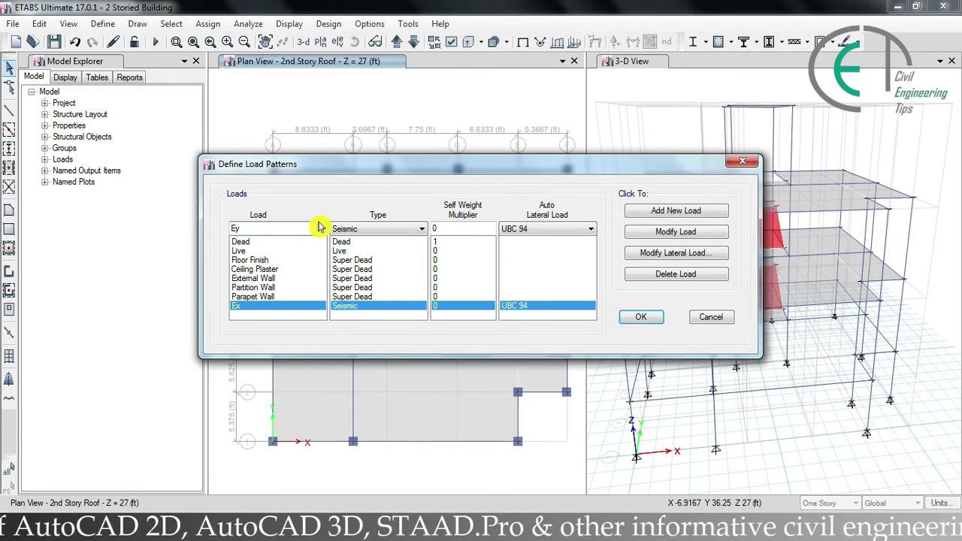
click(651, 214)
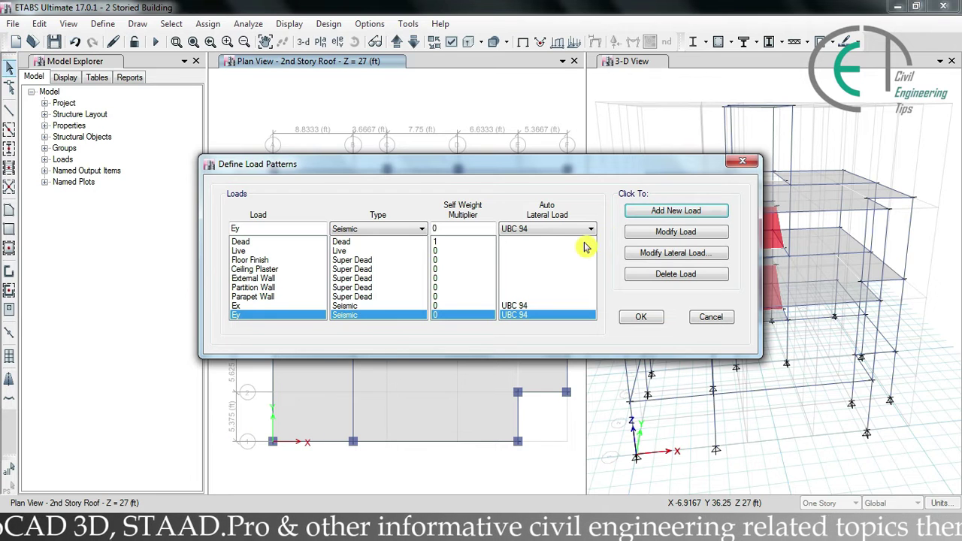
Step: Restrict the Ex pattern's seismic lateral load to X Dir only, without eccentricity cases or any Y direction
click(302, 306)
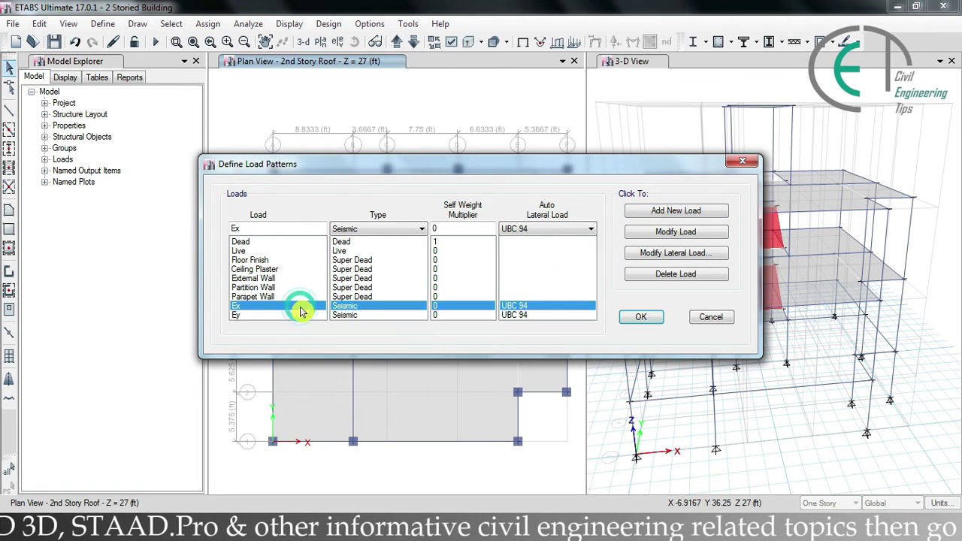
click(647, 255)
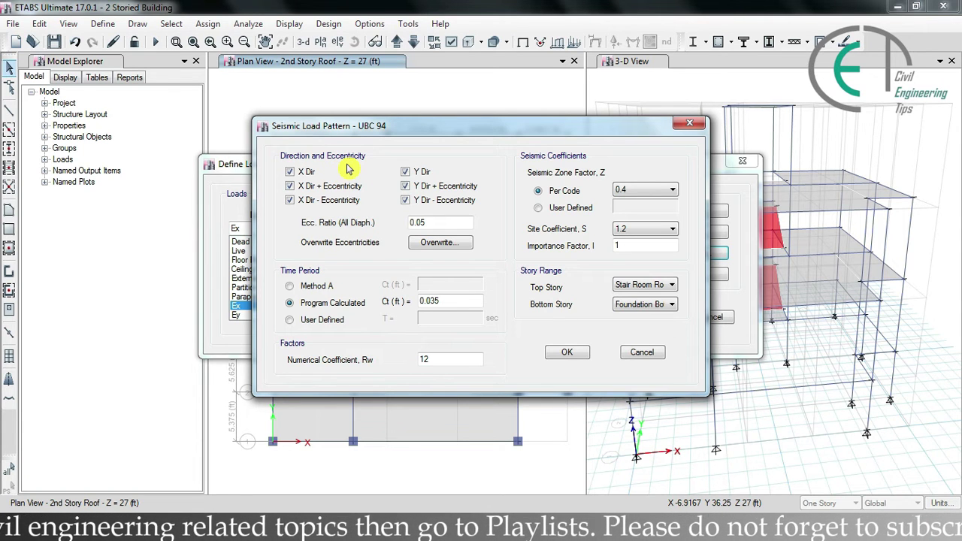
click(404, 171)
click(405, 185)
click(405, 199)
click(333, 200)
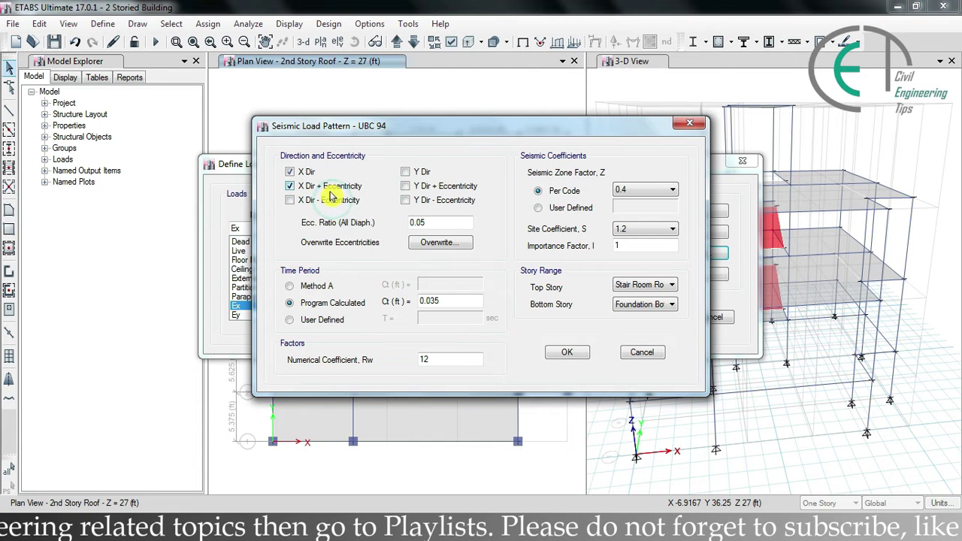
click(333, 186)
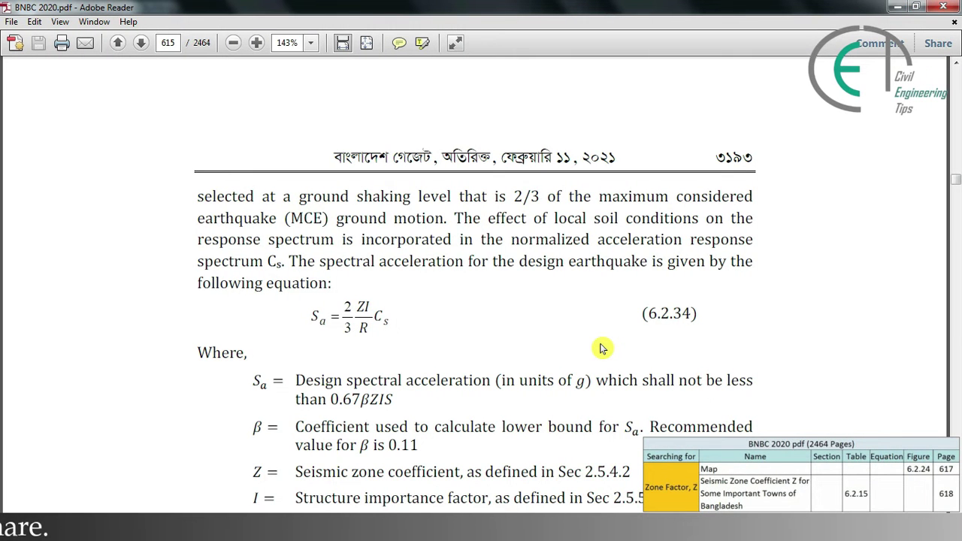
Step: In Adobe Reader, go to page 617 of BNBC 2020 and examine the Bangladesh seismic zoning map with its legend
click(168, 44)
text(617)
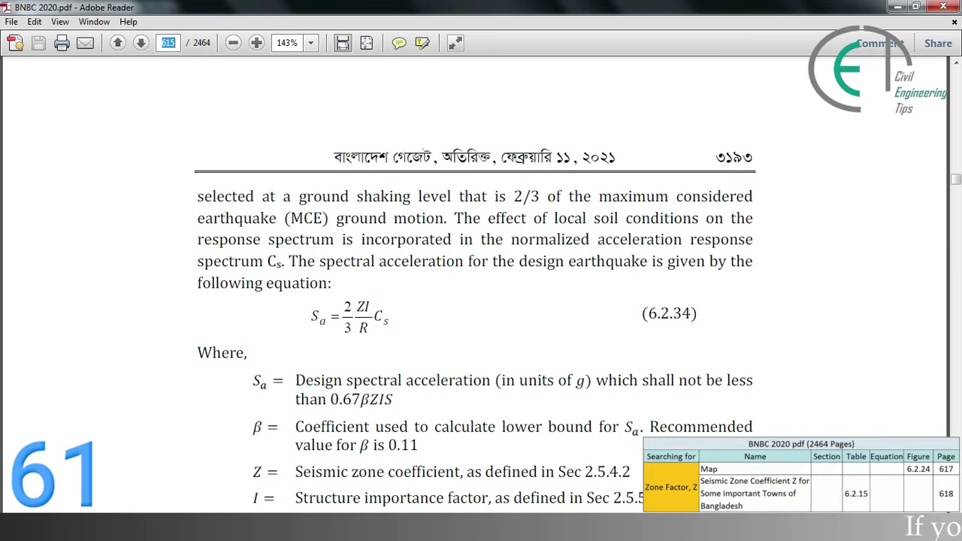
key(Return)
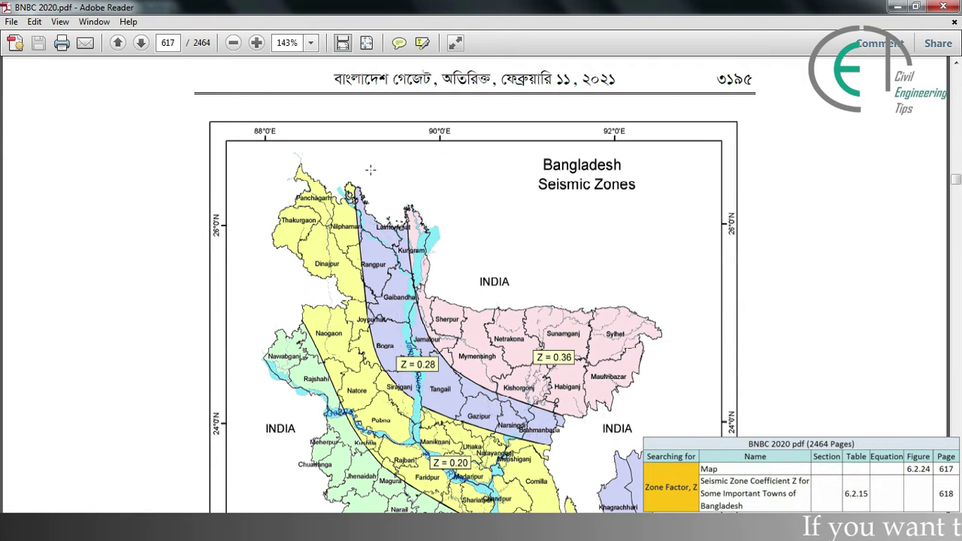
scroll(372, 172, down, 5)
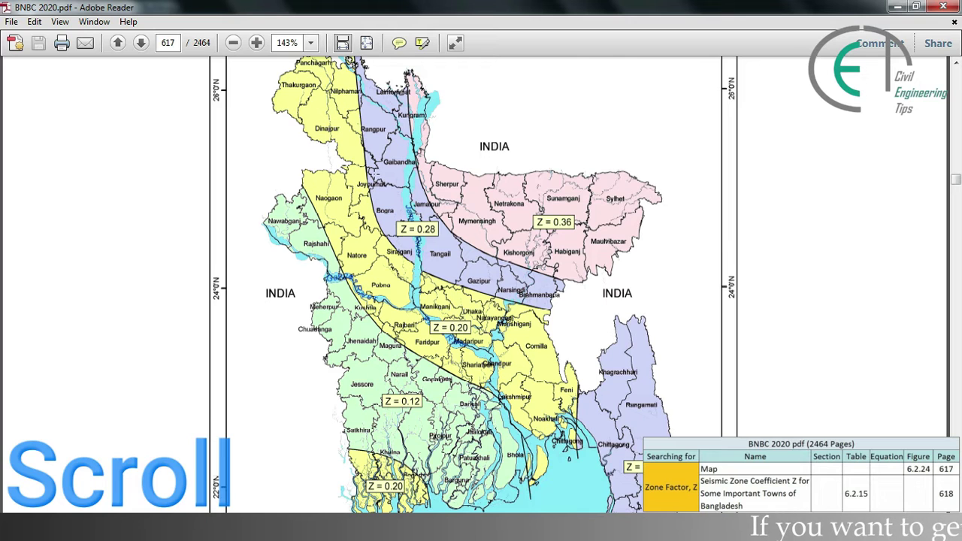
scroll(372, 172, down, 2)
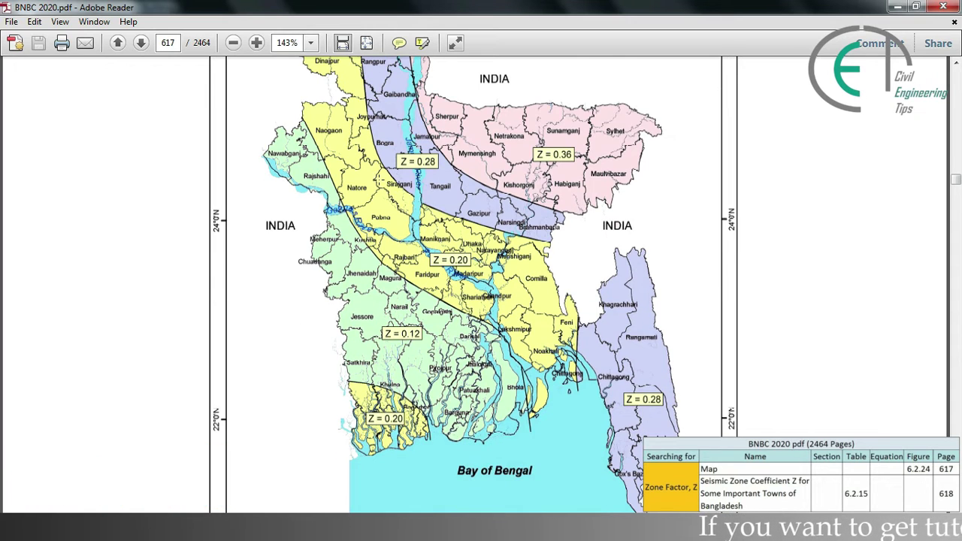
scroll(371, 172, down, 4)
scroll(481, 335, down, 2)
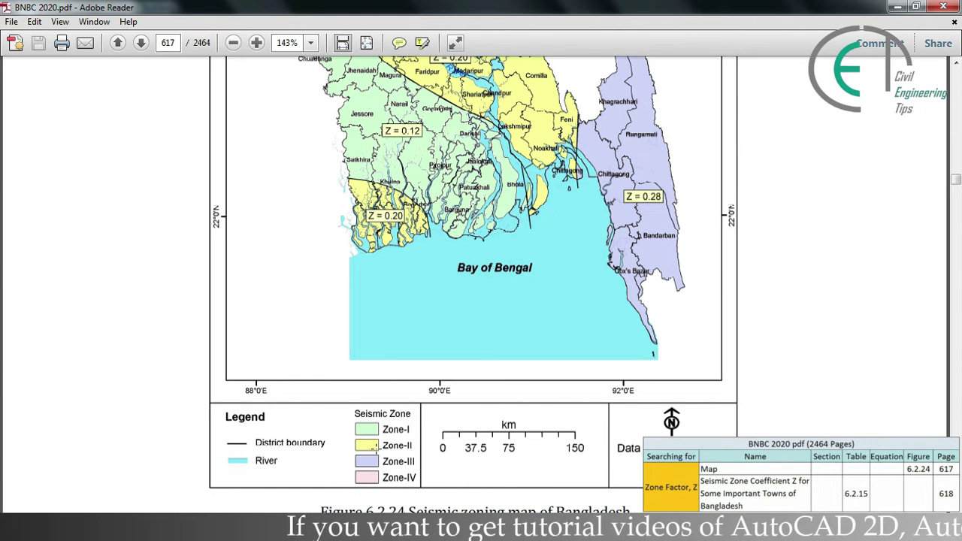
scroll(375, 448, up, 2)
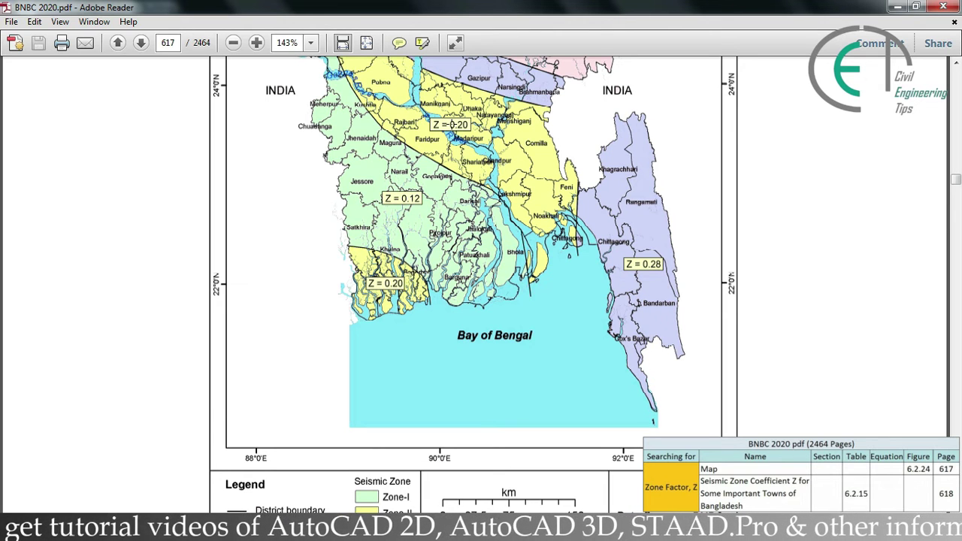
Step: Examine Tables 6.2.14 and 6.2.15 on page 618 for the seismic zone coefficient Z by zone and town
scroll(450, 124, down, 10)
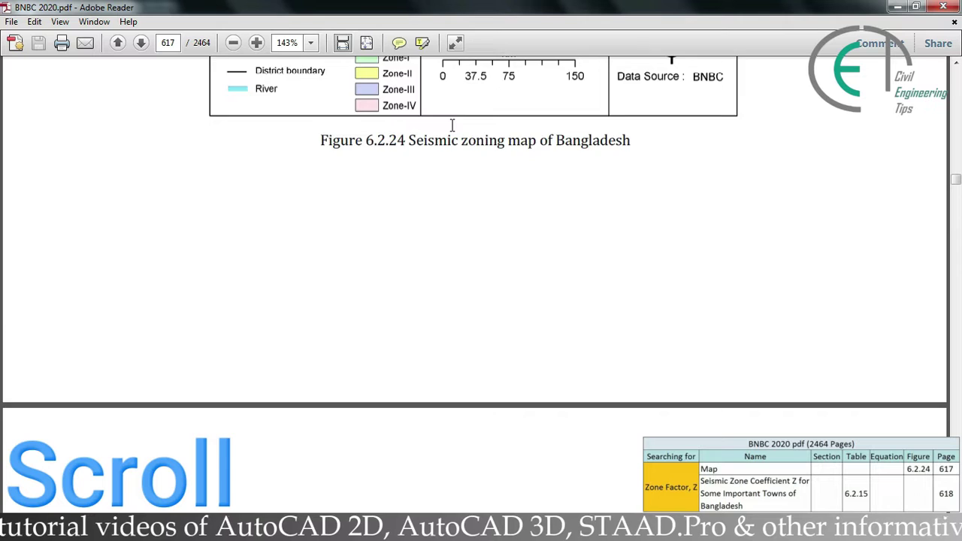
scroll(453, 131, down, 2)
scroll(453, 132, down, 3)
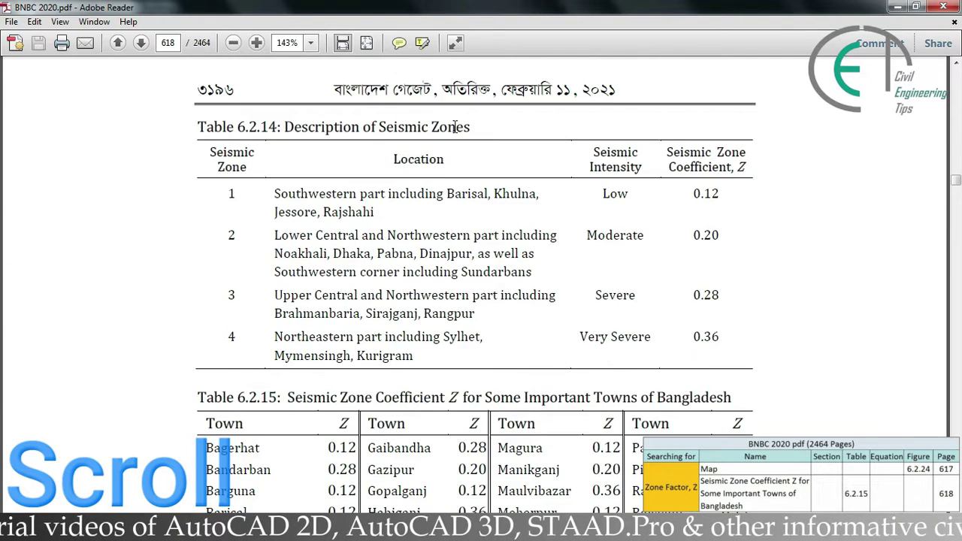
scroll(456, 130, down, 3)
scroll(456, 128, down, 1)
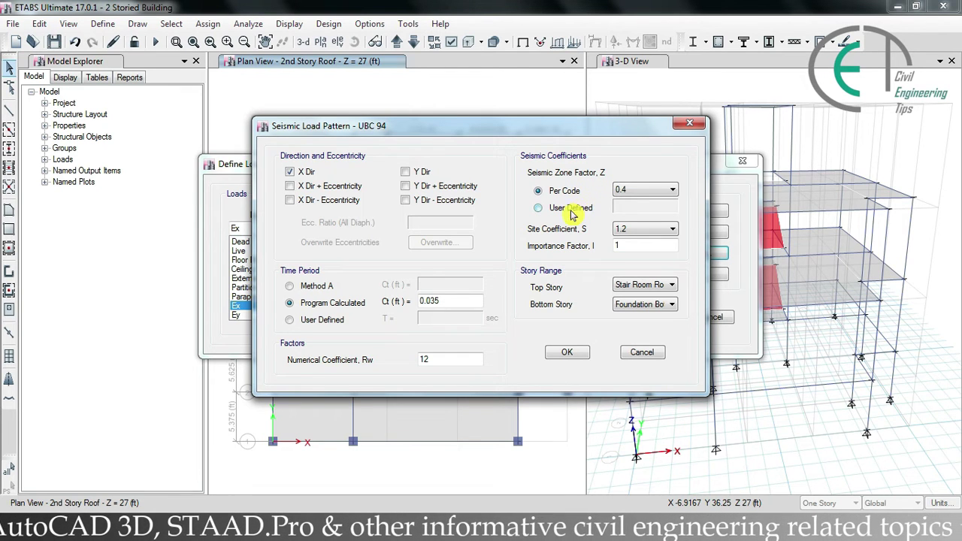
Step: Back in ETABS, set the Ex pattern's per-code seismic zone factor Z to 0.2
click(630, 193)
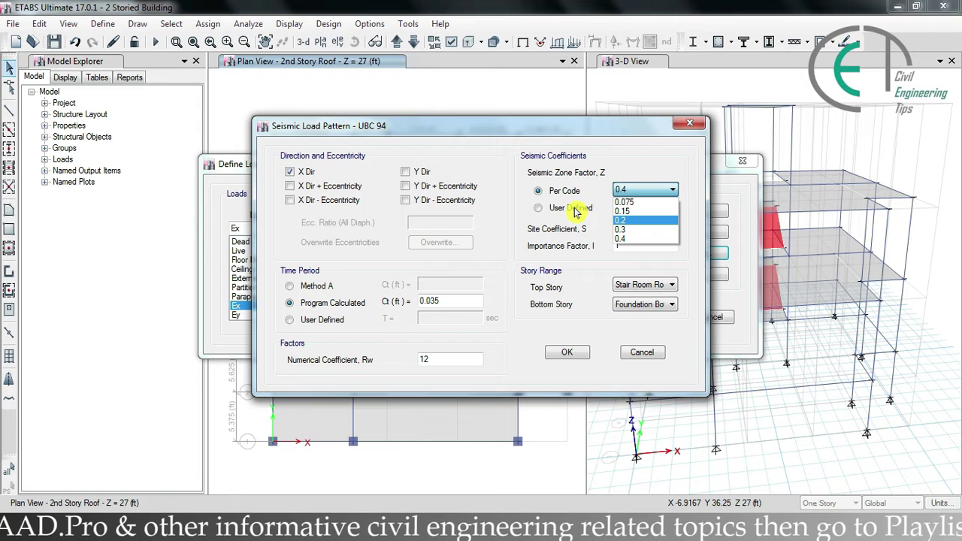
click(635, 221)
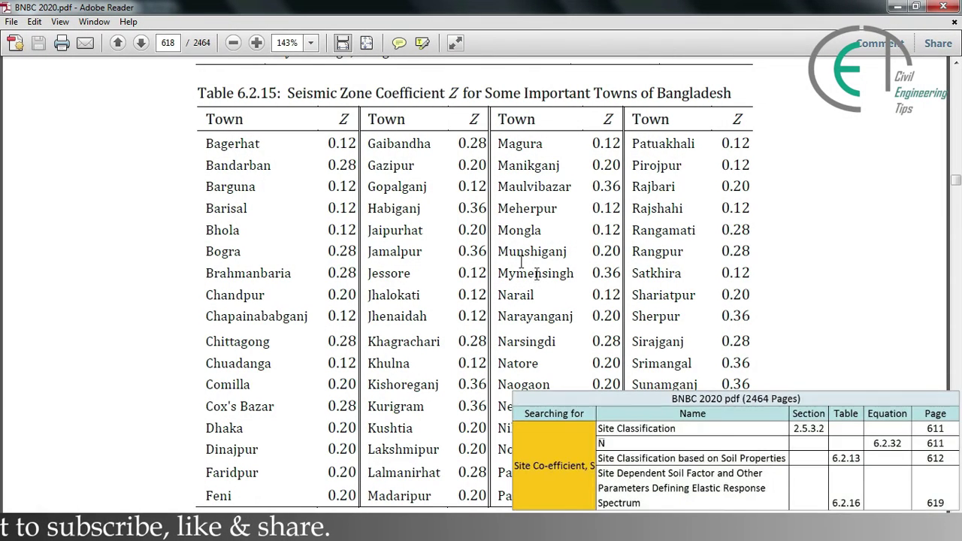
Step: In Adobe Reader, go to page 611 and examine section 2.5.3.2 on site classification, its soil property equations and Table 6.2.13
click(167, 42)
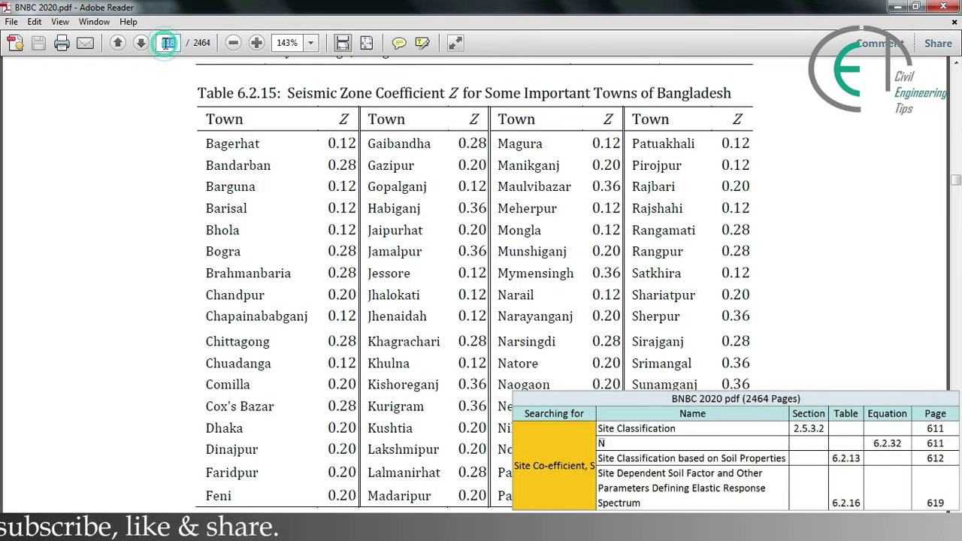
text(611)
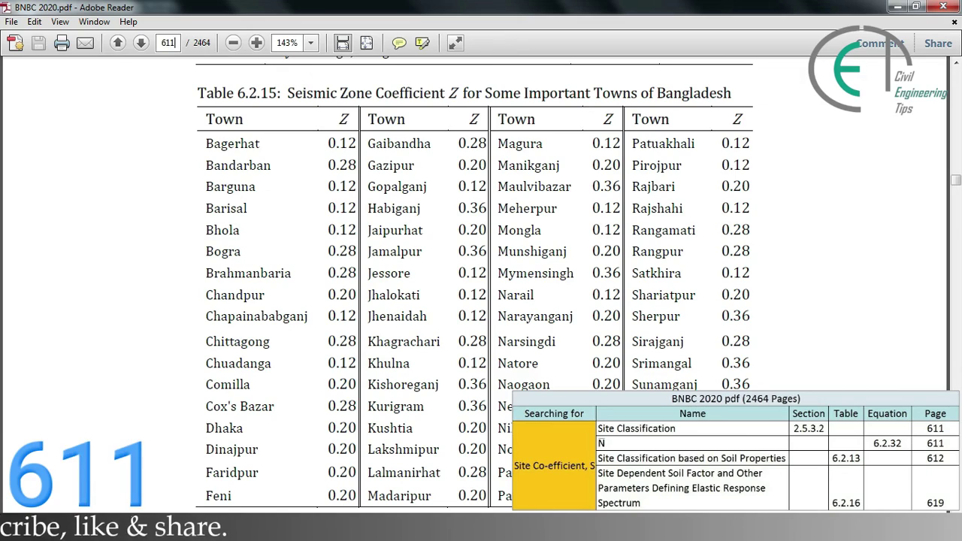
key(Return)
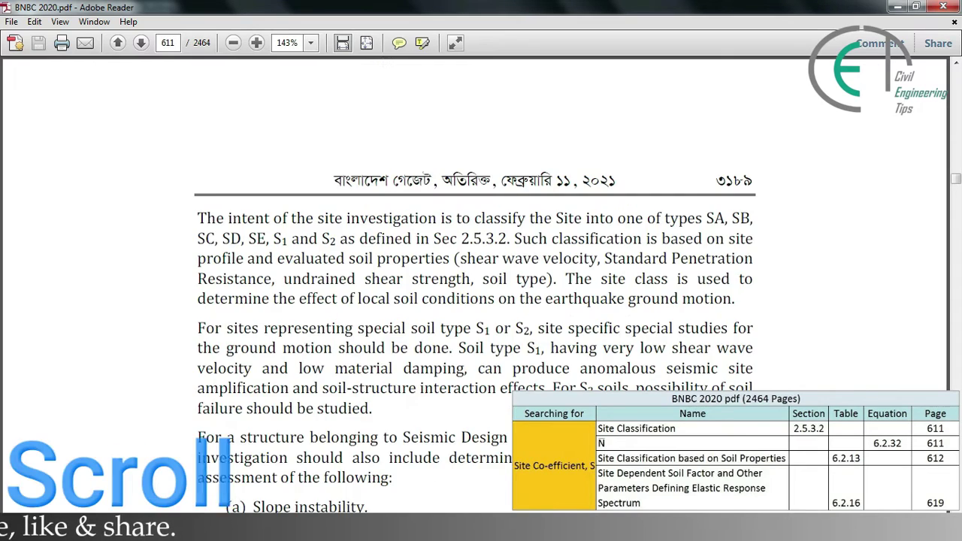
scroll(167, 43, down, 6)
scroll(167, 43, down, 8)
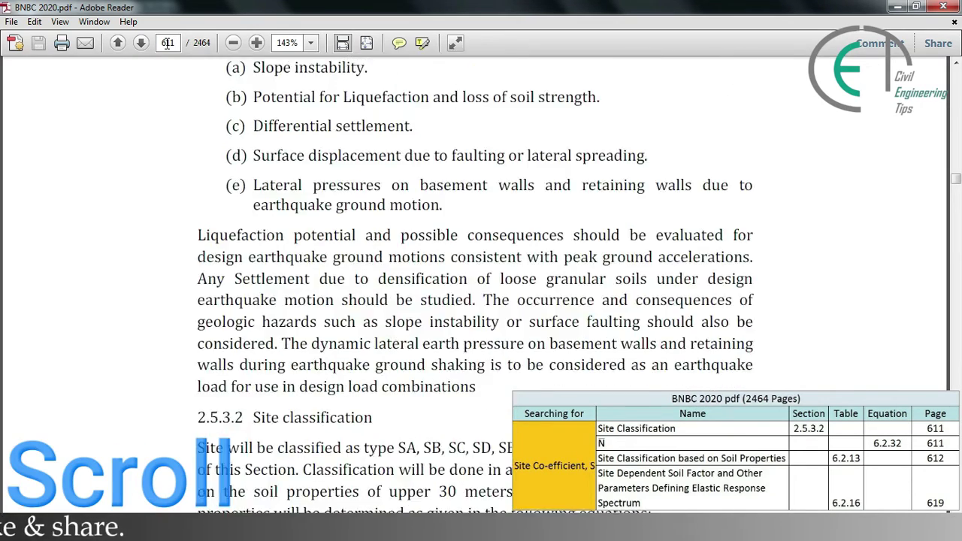
scroll(167, 43, down, 1)
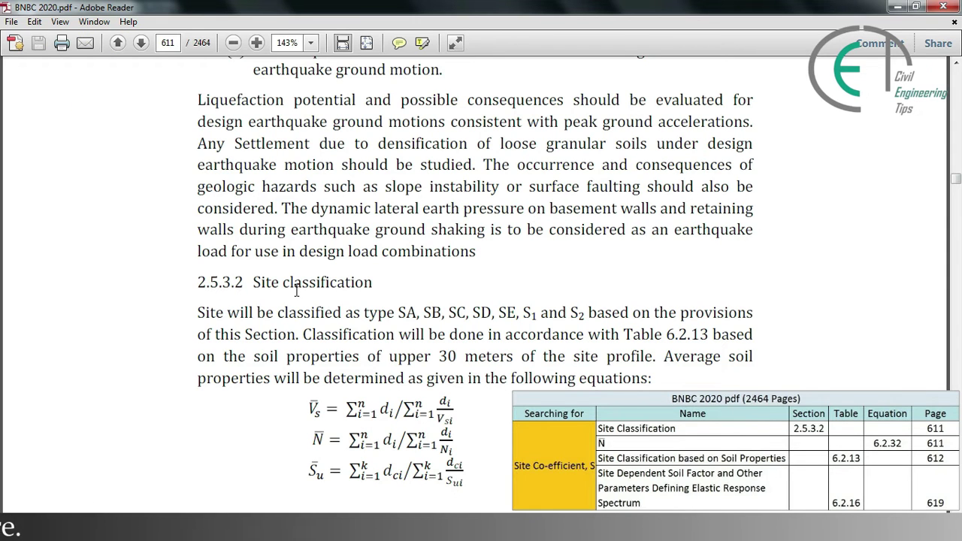
scroll(297, 292, down, 3)
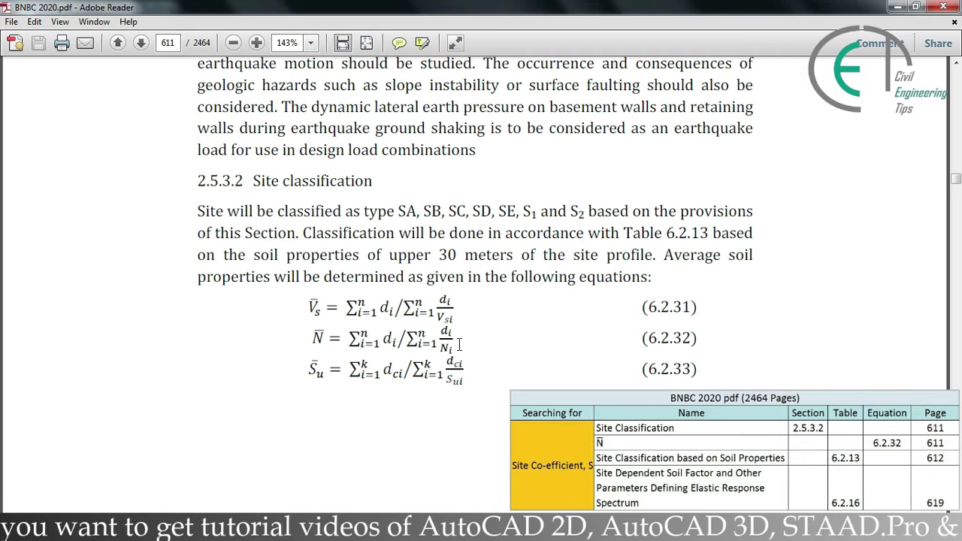
scroll(458, 383, down, 10)
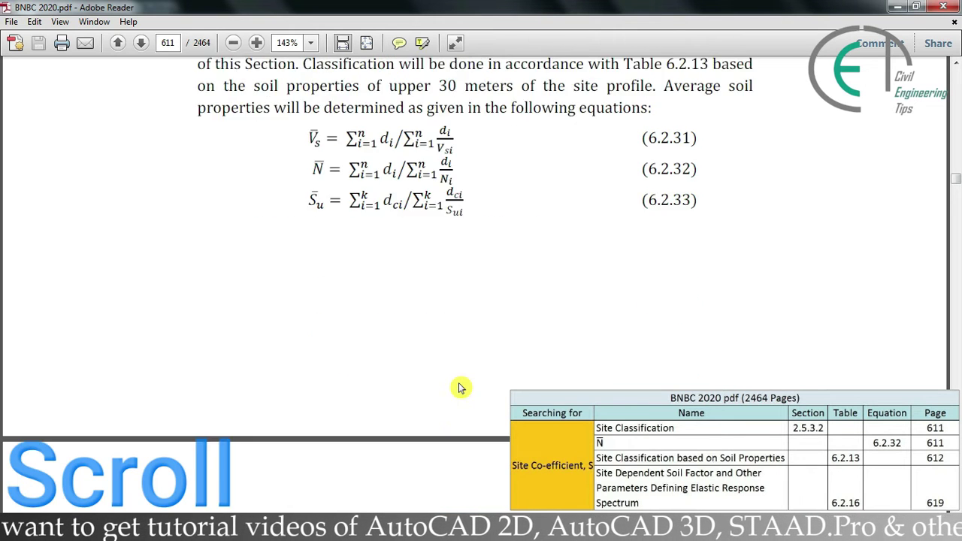
scroll(458, 381, down, 10)
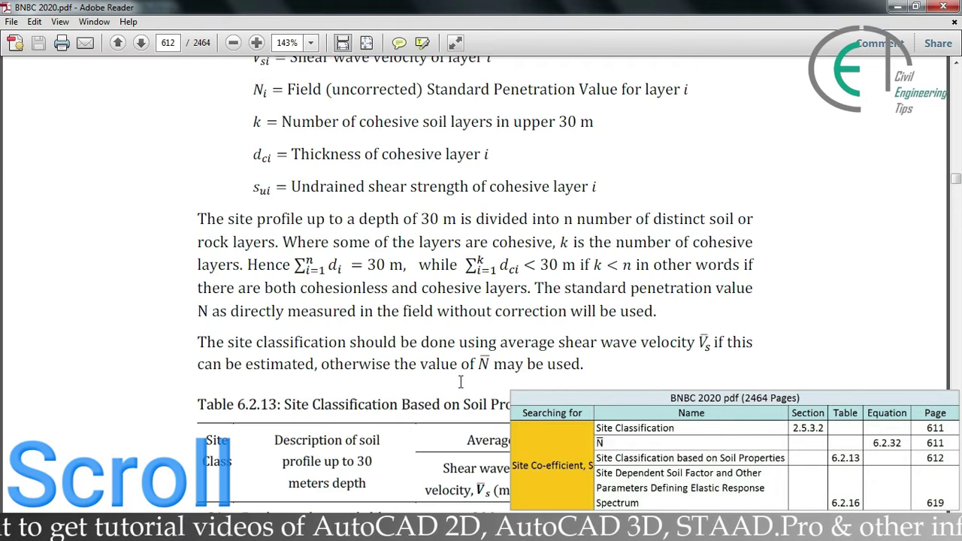